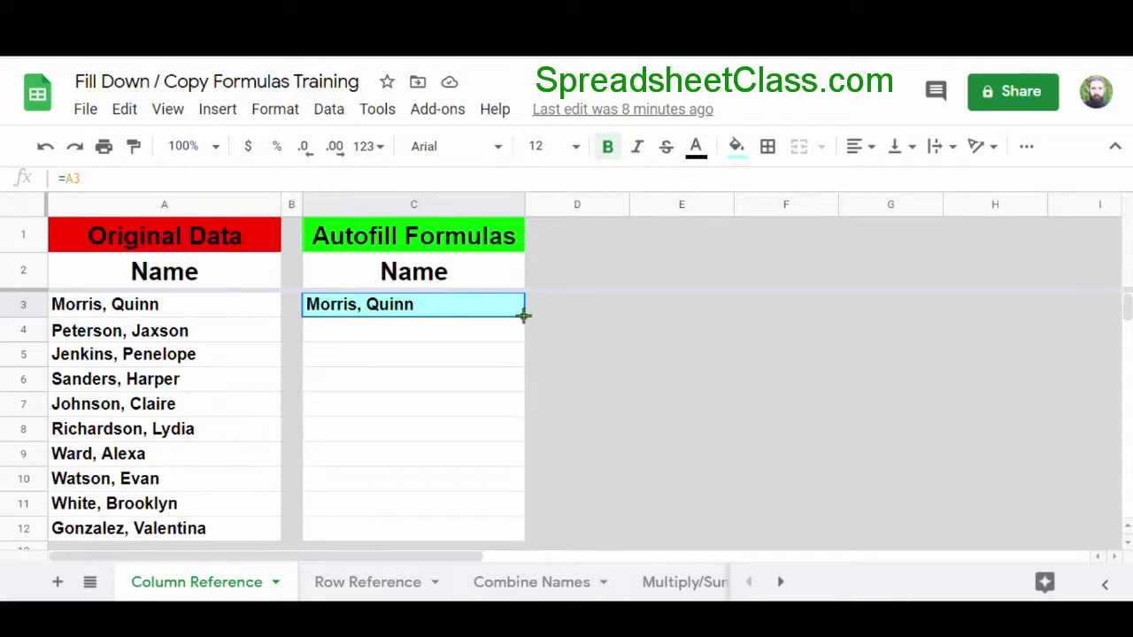
# Fill the =A3 formula from C3 down to C12 so all ten names appear.
pyautogui.moveTo(523, 313); pyautogui.dragTo(525, 536)
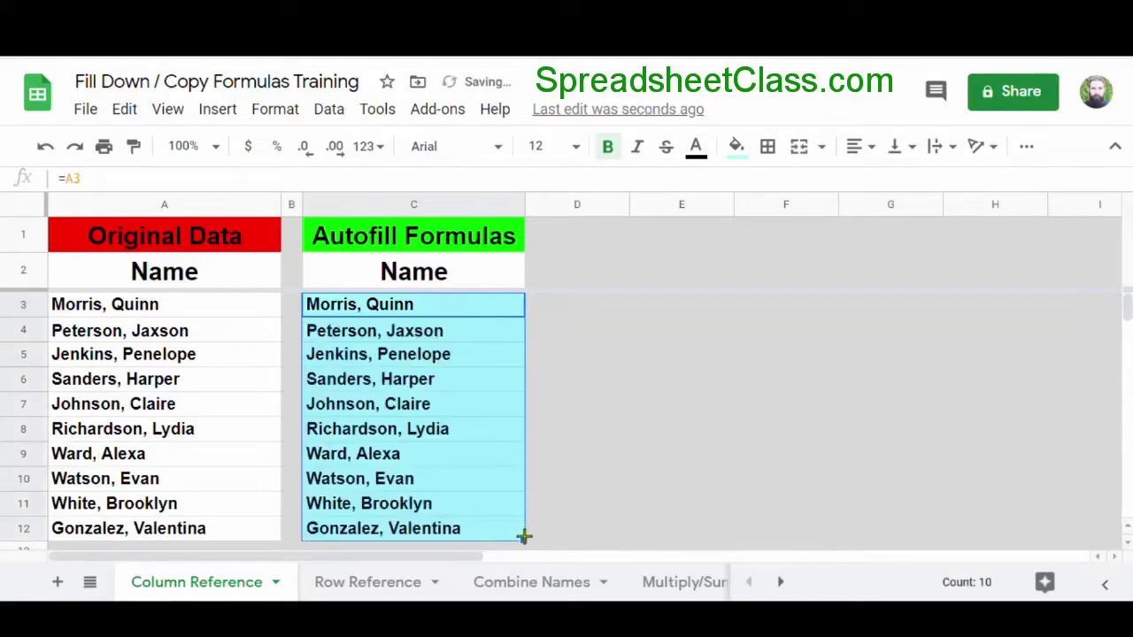
# Confirm copied C6 references its own row in column A, then select C4:C12.
pyautogui.click(478, 379)
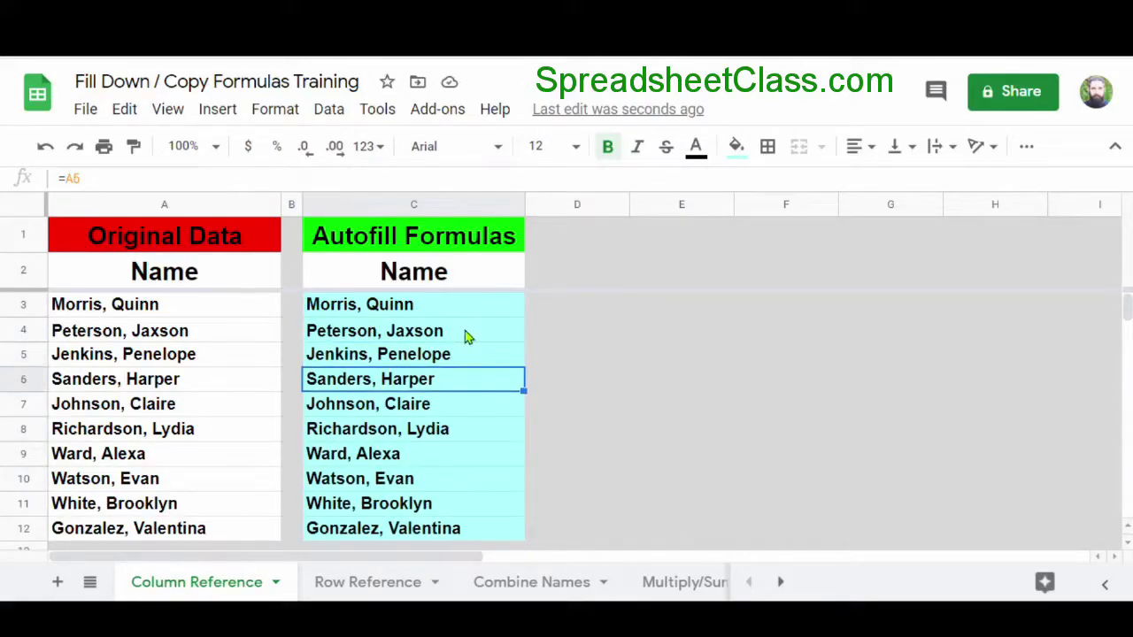
pyautogui.click(467, 337)
pyautogui.keyDown('shift'); pyautogui.click(481, 531); pyautogui.keyUp('shift')
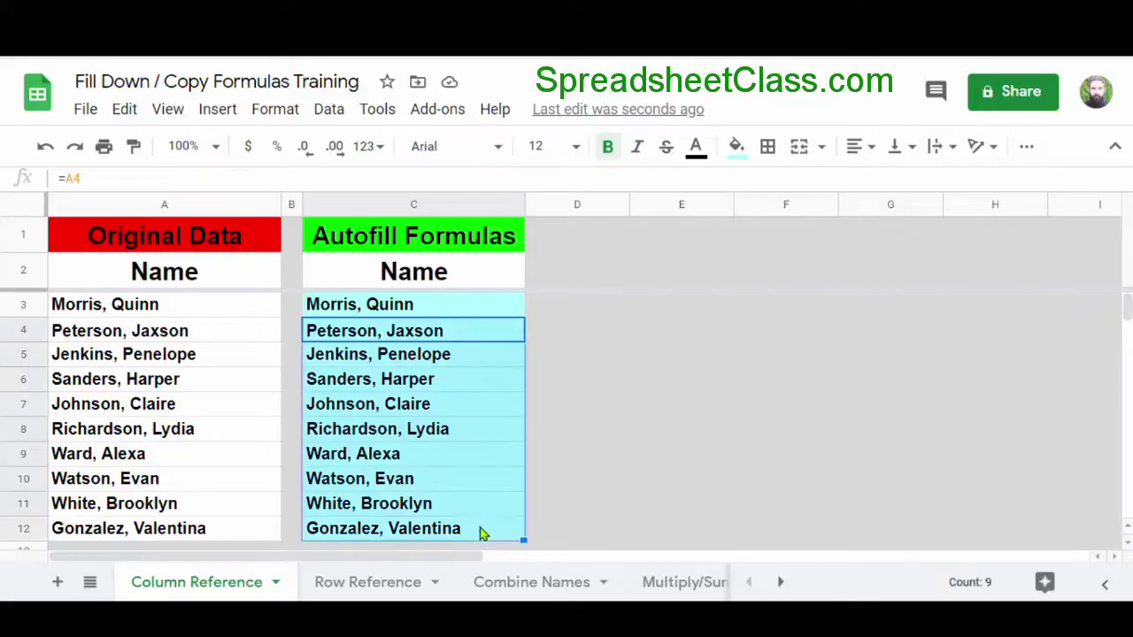
# Clear C4:C12 and copy C3's =A3 formula, selecting C4 as the paste target.
pyautogui.press('Delete')
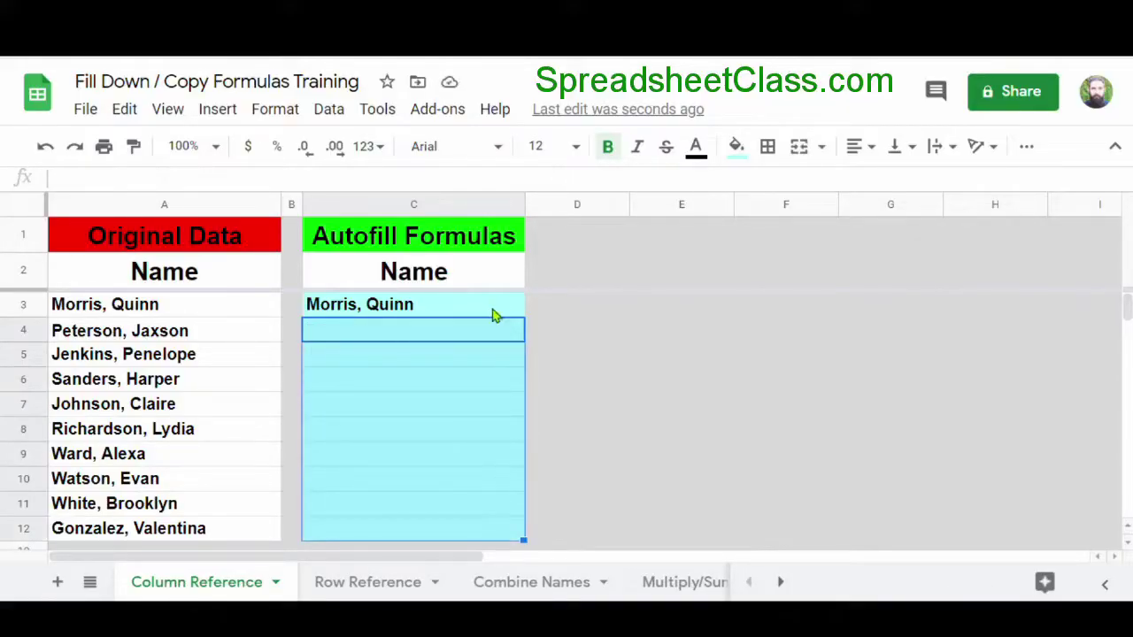
pyautogui.click(465, 308)
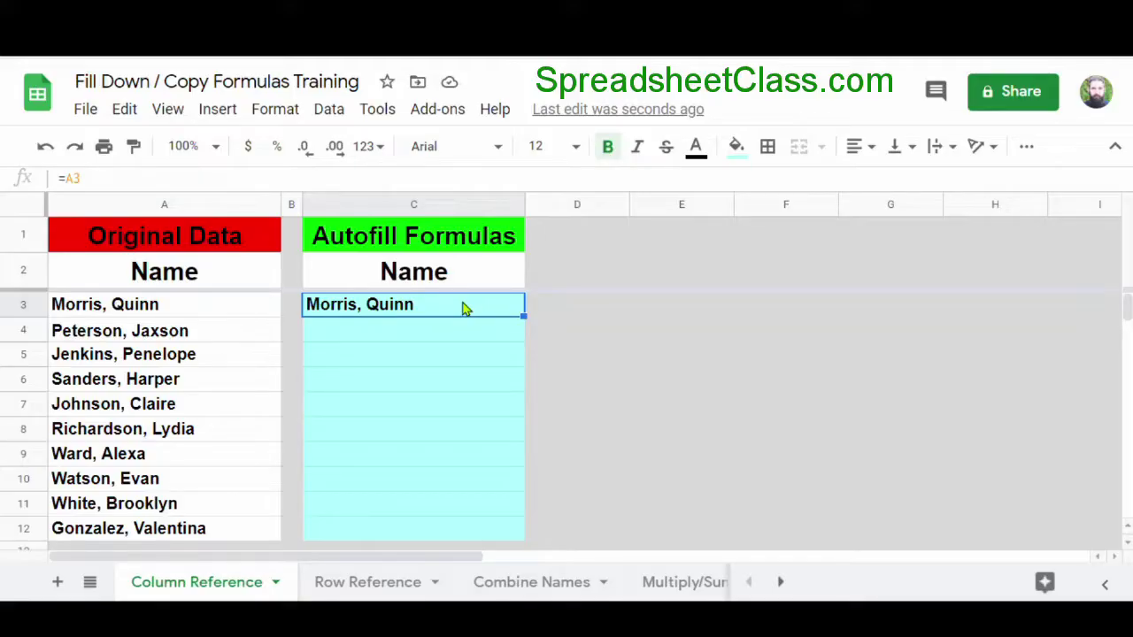
pyautogui.hotkey('ctrl', 'c')
pyautogui.click(460, 337)
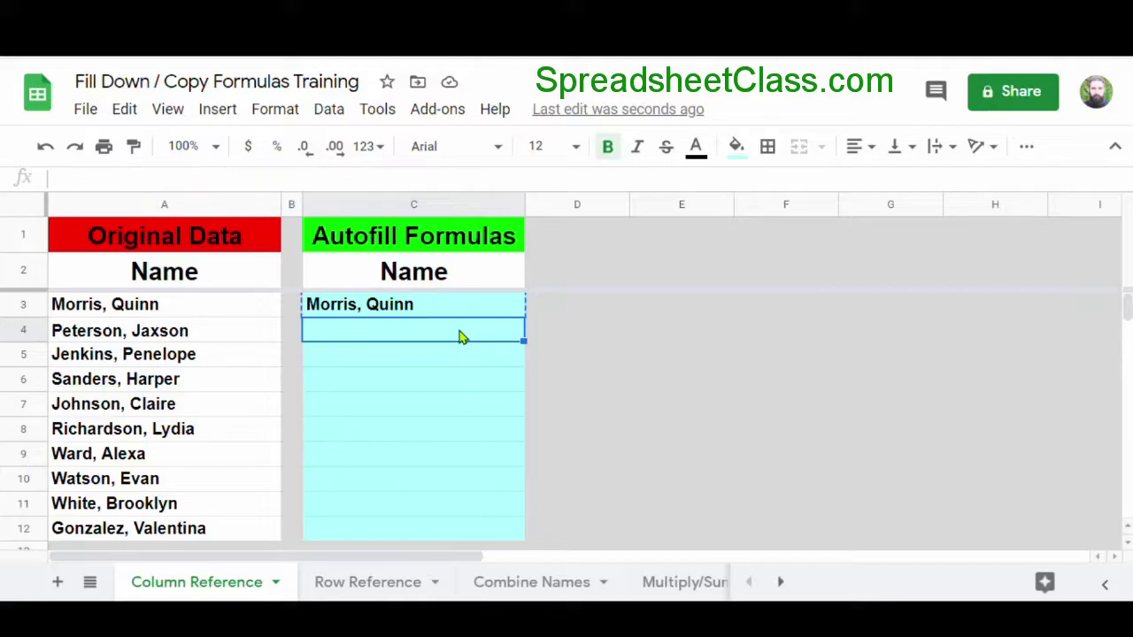
# Paste the name formula into C4, C5 and C6, then into C7:C12.
pyautogui.hotkey('ctrl', 'v')
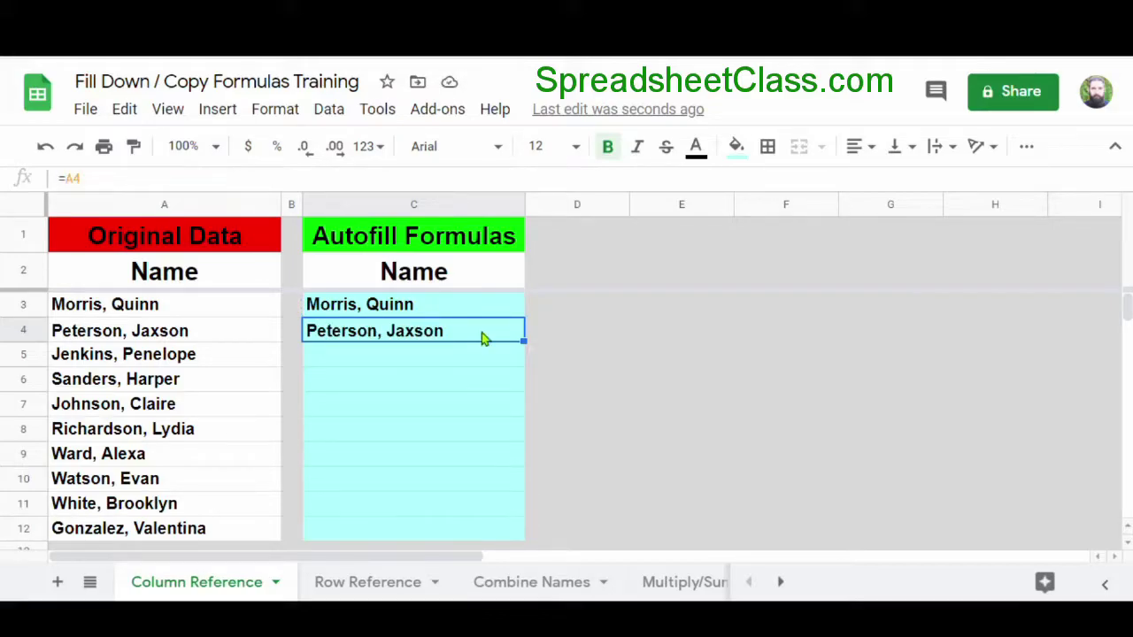
pyautogui.hotkey('ctrl', 'c')
pyautogui.press('Down')
pyautogui.hotkey('ctrl', 'v')
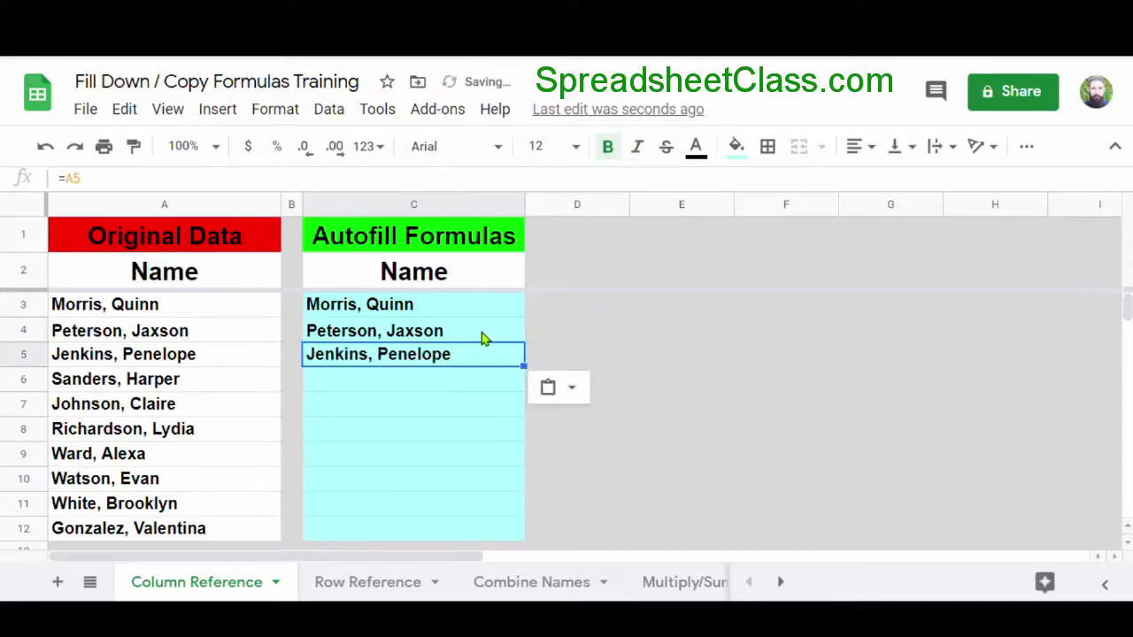
pyautogui.press('Down')
pyautogui.hotkey('ctrl', 'v')
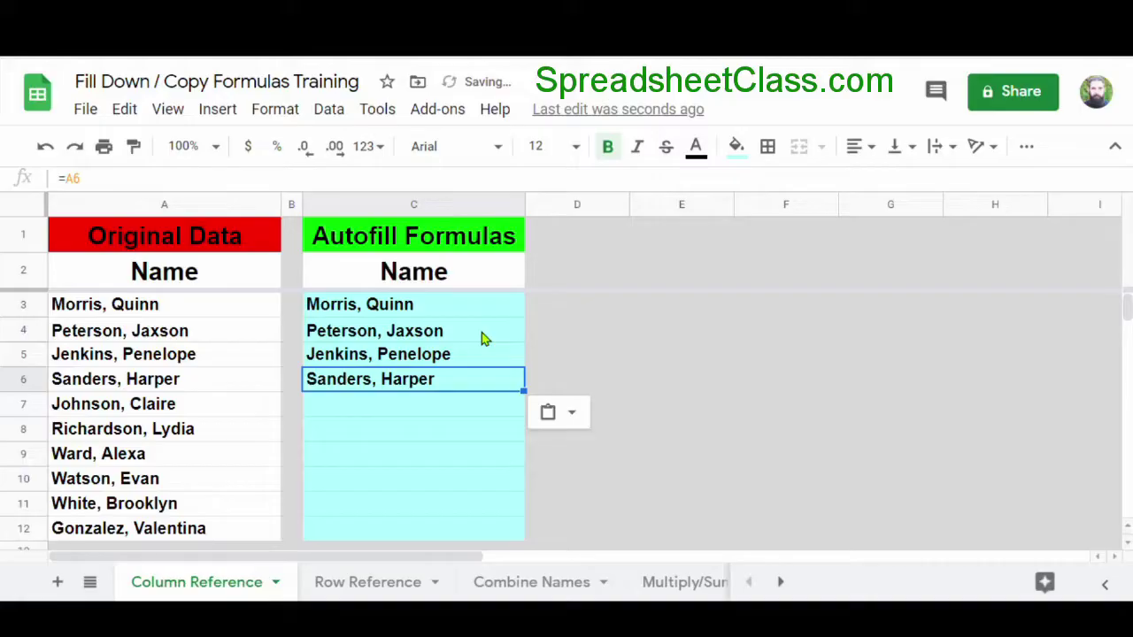
pyautogui.hotkey('ctrl', 'c')
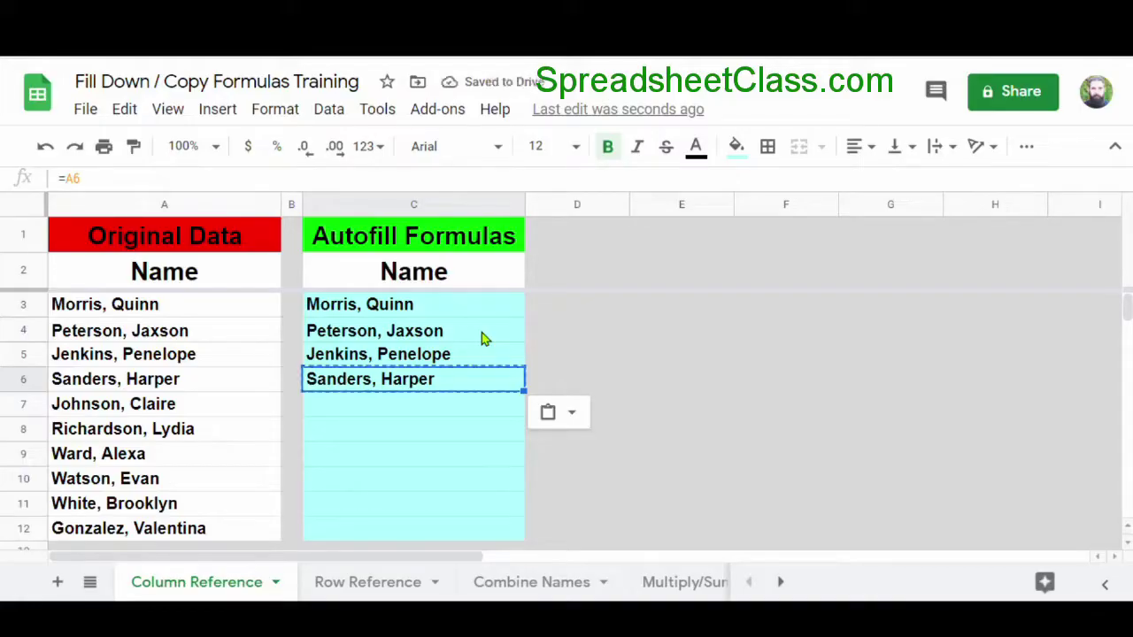
pyautogui.click(478, 409)
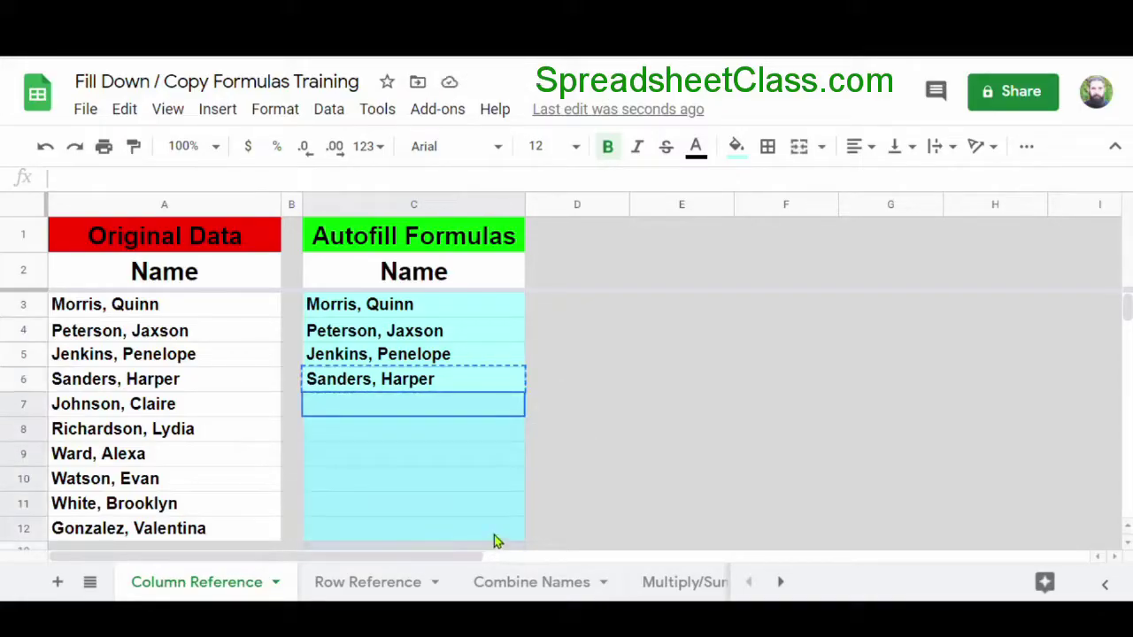
pyautogui.keyDown('shift'); pyautogui.click(494, 536); pyautogui.keyUp('shift')
pyautogui.hotkey('ctrl', 'v')
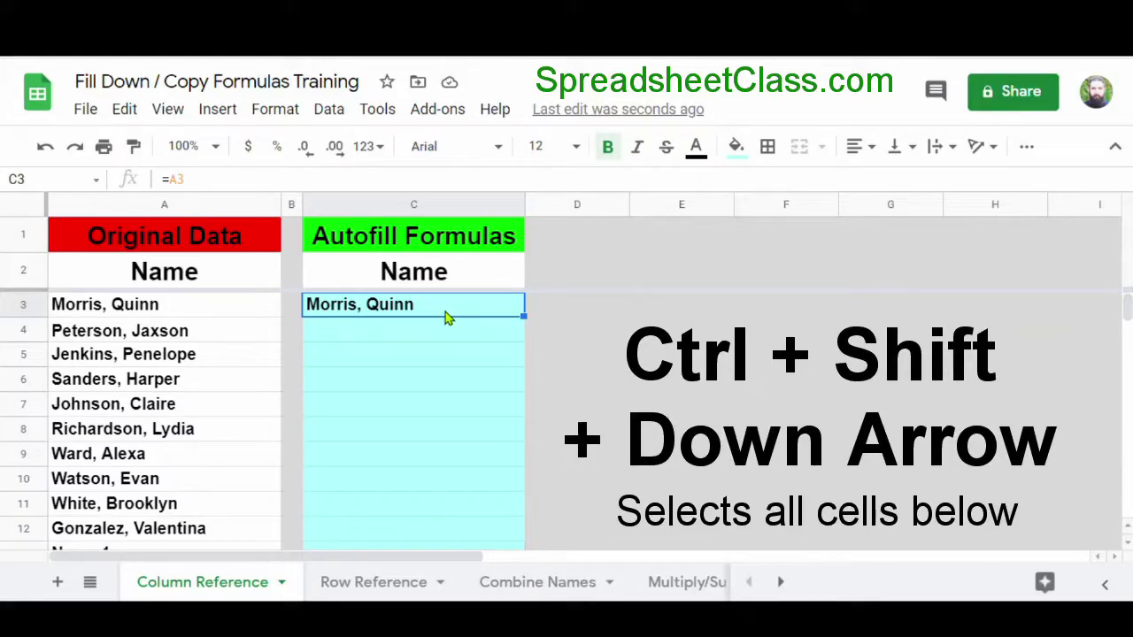
# Fill C3's formula down to C1001 with Ctrl+D, check the last cell, then revert.
pyautogui.hotkey('ctrl', 'shift', 'Down')
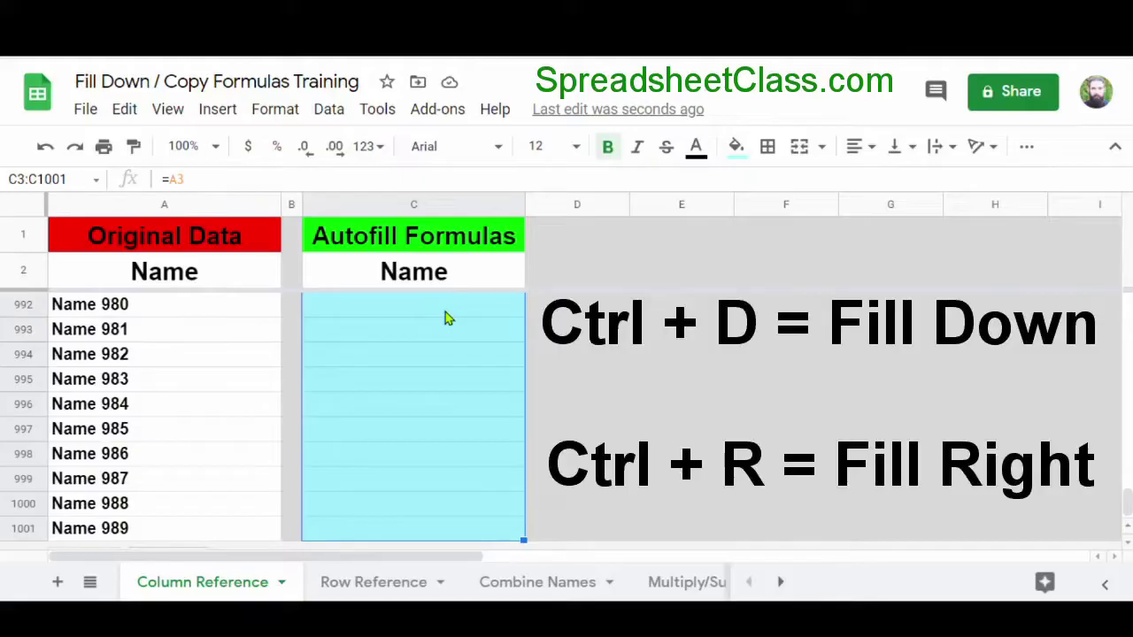
pyautogui.hotkey('ctrl', 'd')
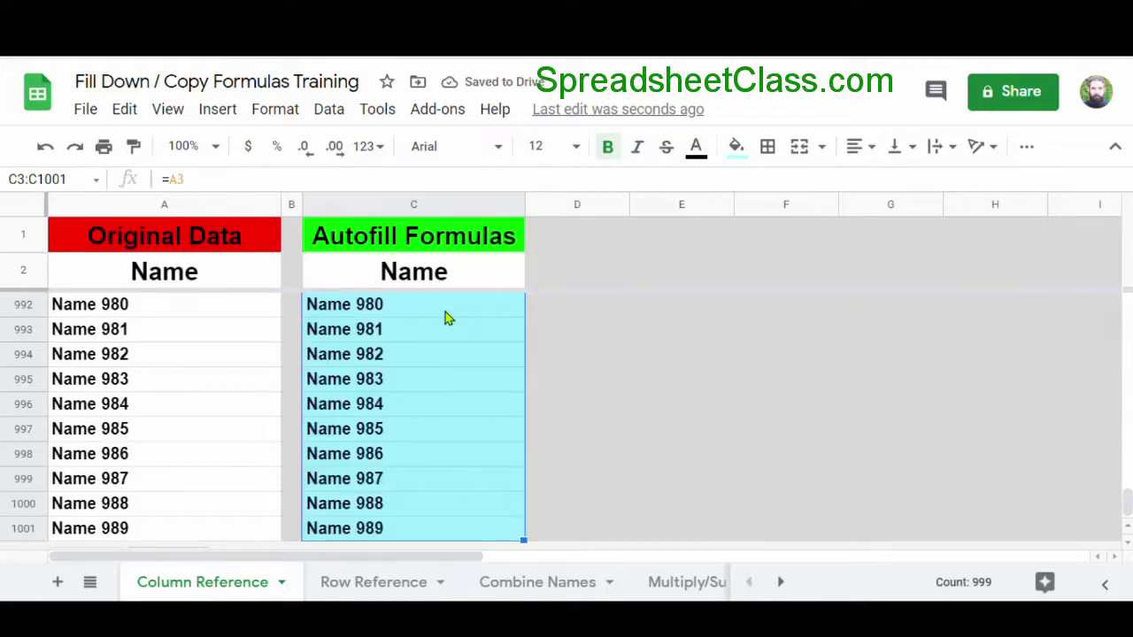
pyautogui.click(426, 529)
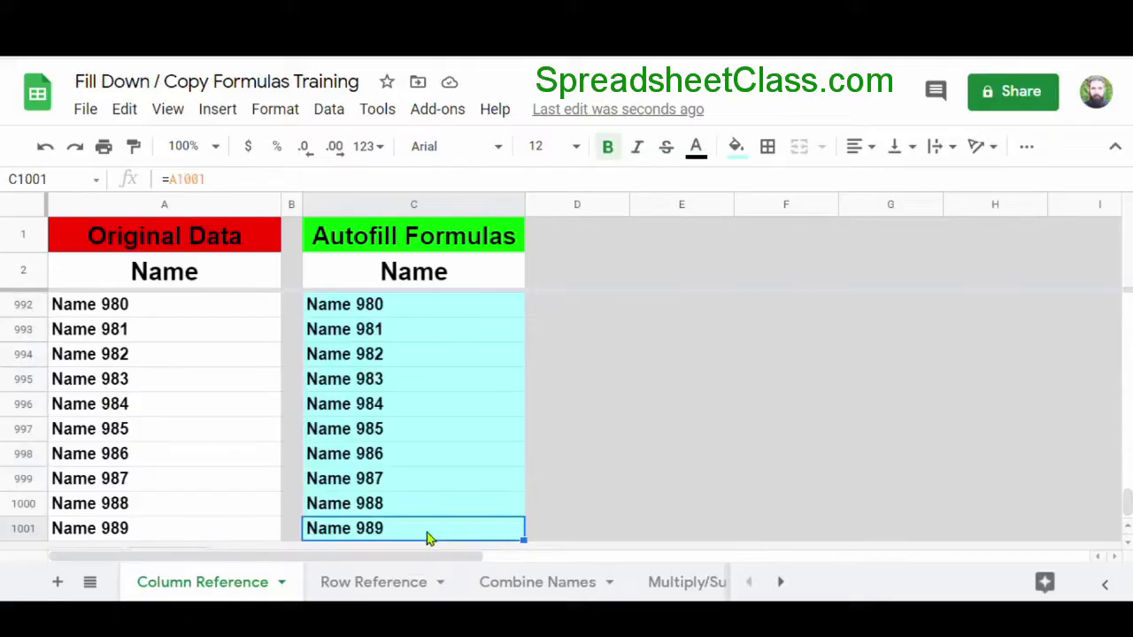
pyautogui.hotkey('ctrl', 'Up')
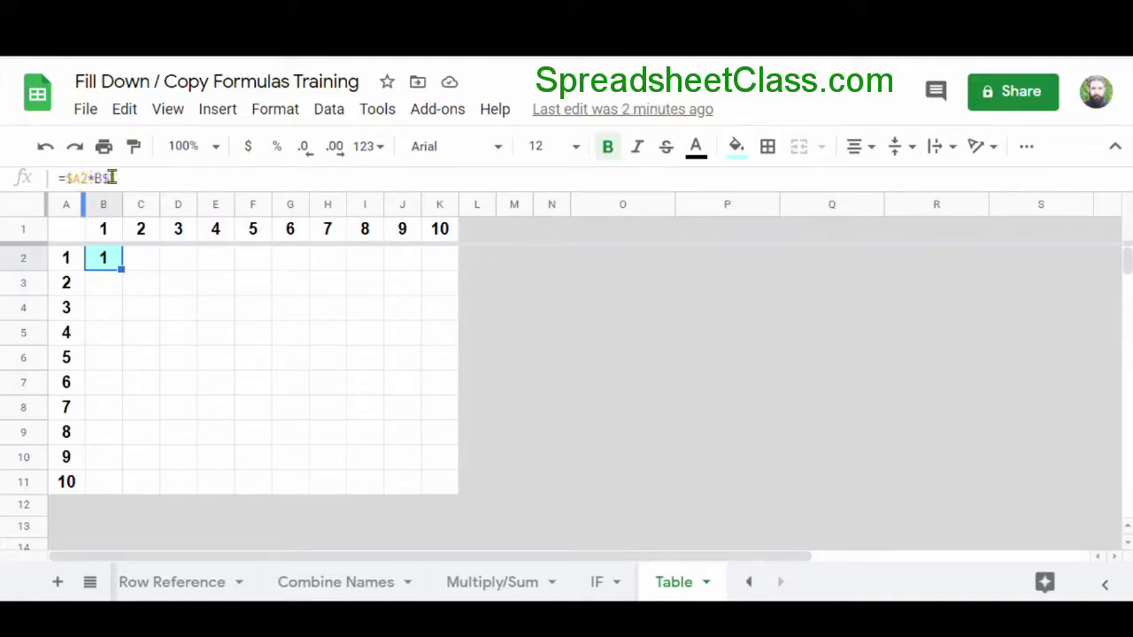
# Inspect the row header value in A2 and the column header value in B1.
pyautogui.click(66, 264)
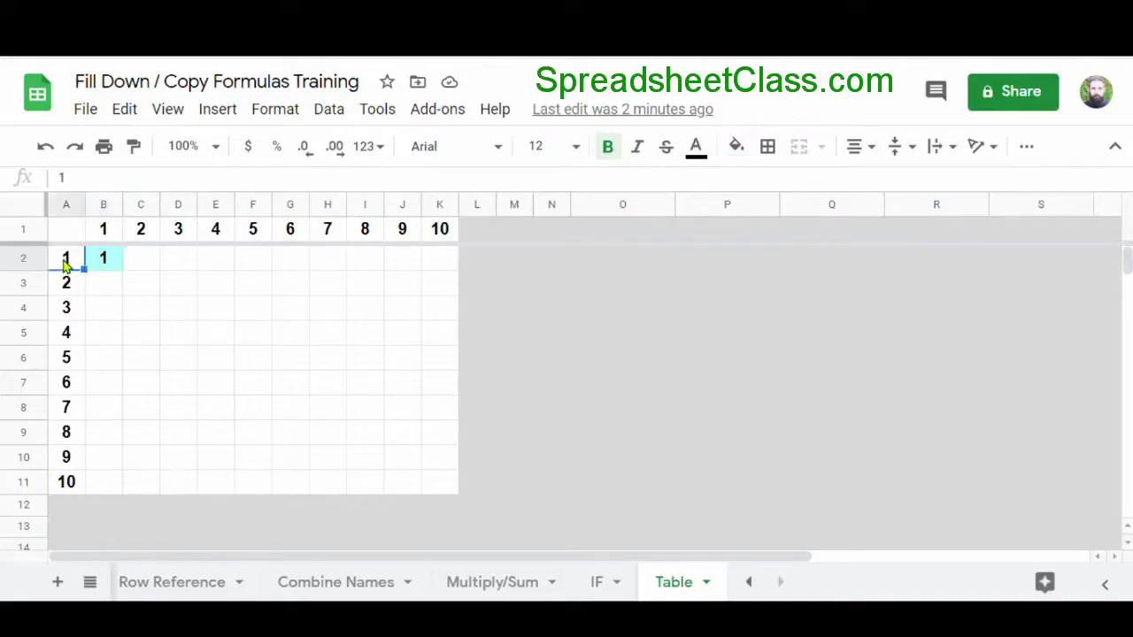
pyautogui.click(104, 231)
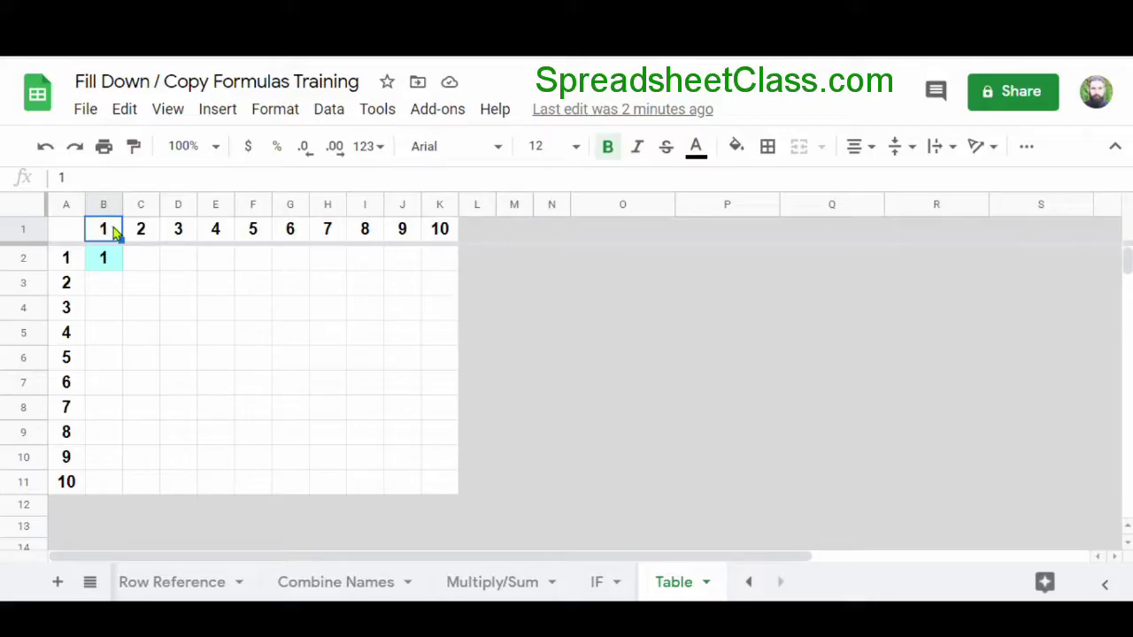
pyautogui.click(118, 266)
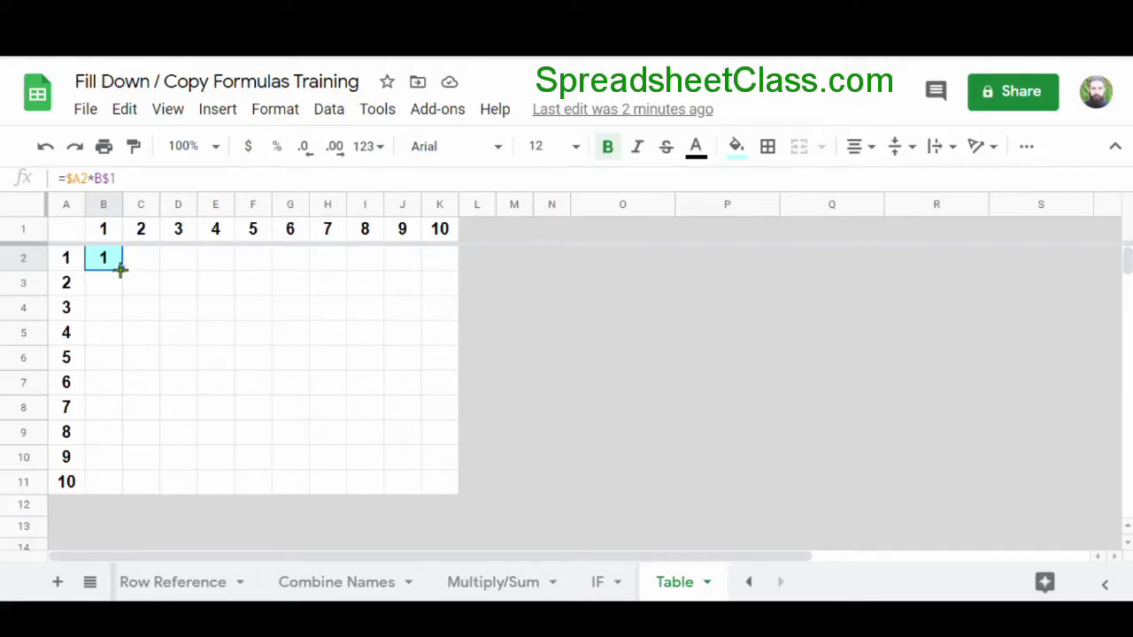
# Copy B2's =$A2*B$1 formula across to K2, then down to row 11.
pyautogui.moveTo(120, 270); pyautogui.dragTo(454, 265)
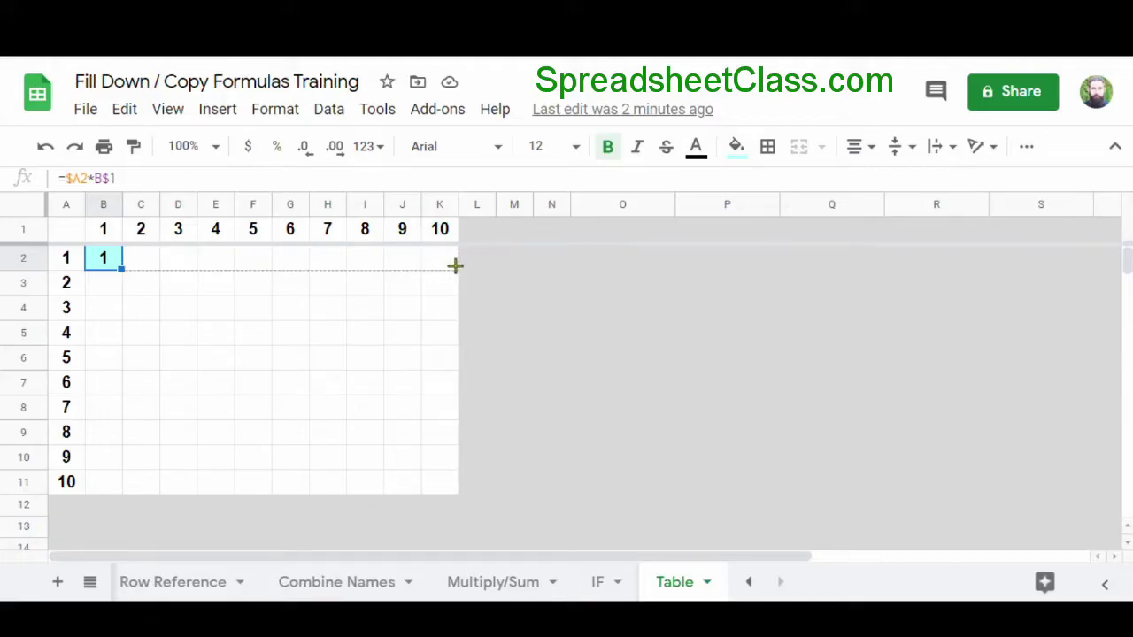
pyautogui.moveTo(454, 265); pyautogui.dragTo(455, 264)
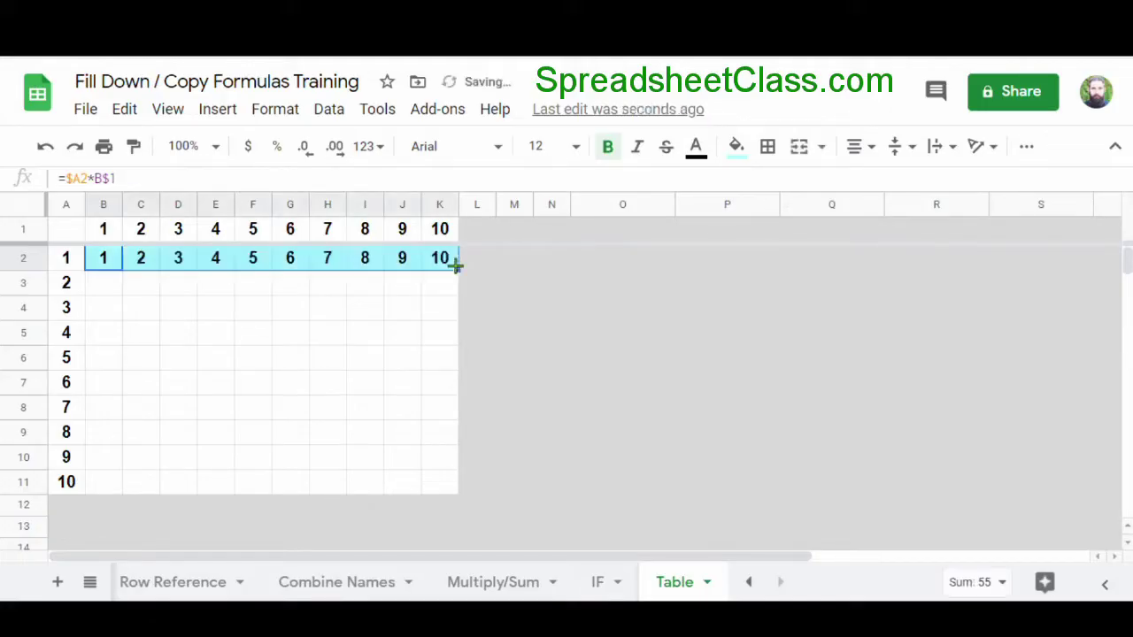
pyautogui.click(239, 264)
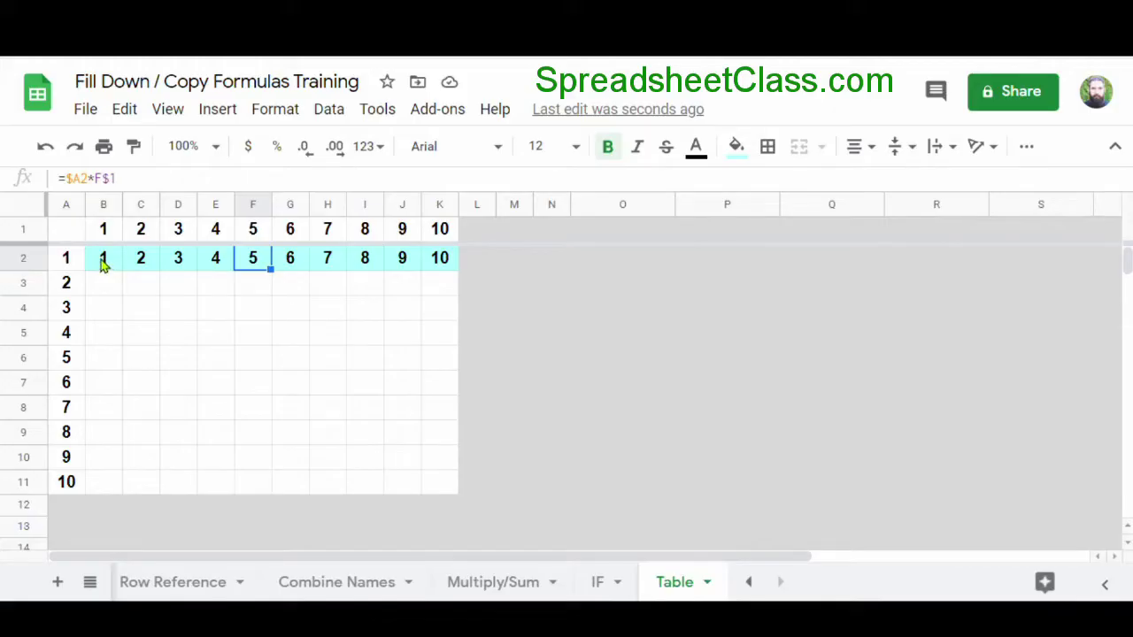
pyautogui.moveTo(103, 264); pyautogui.dragTo(445, 268)
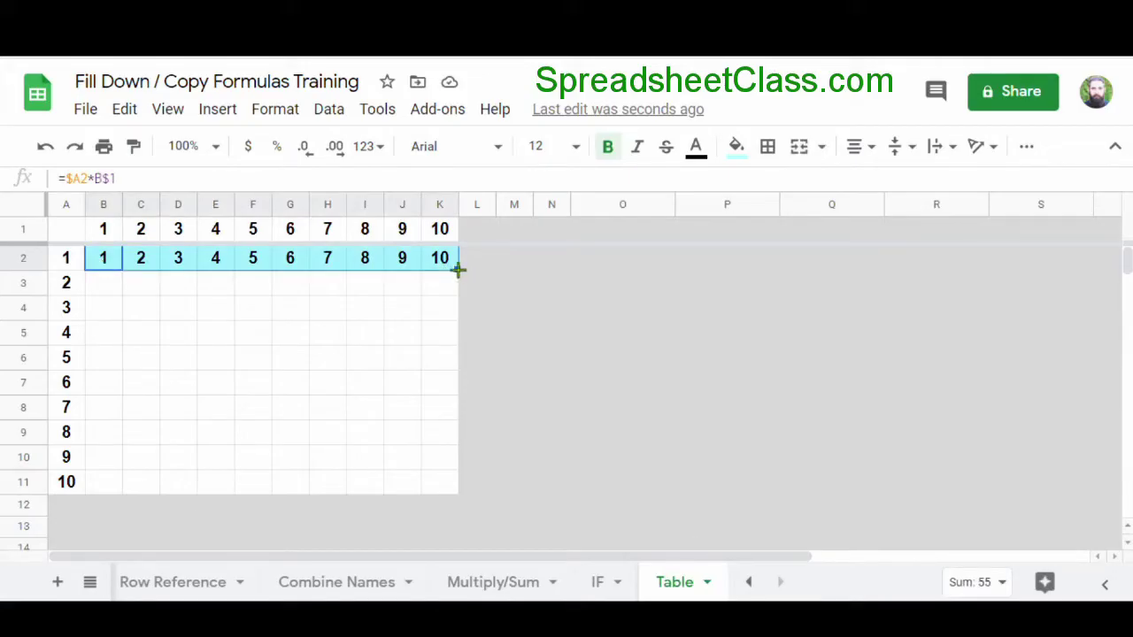
pyautogui.moveTo(459, 270); pyautogui.dragTo(455, 494)
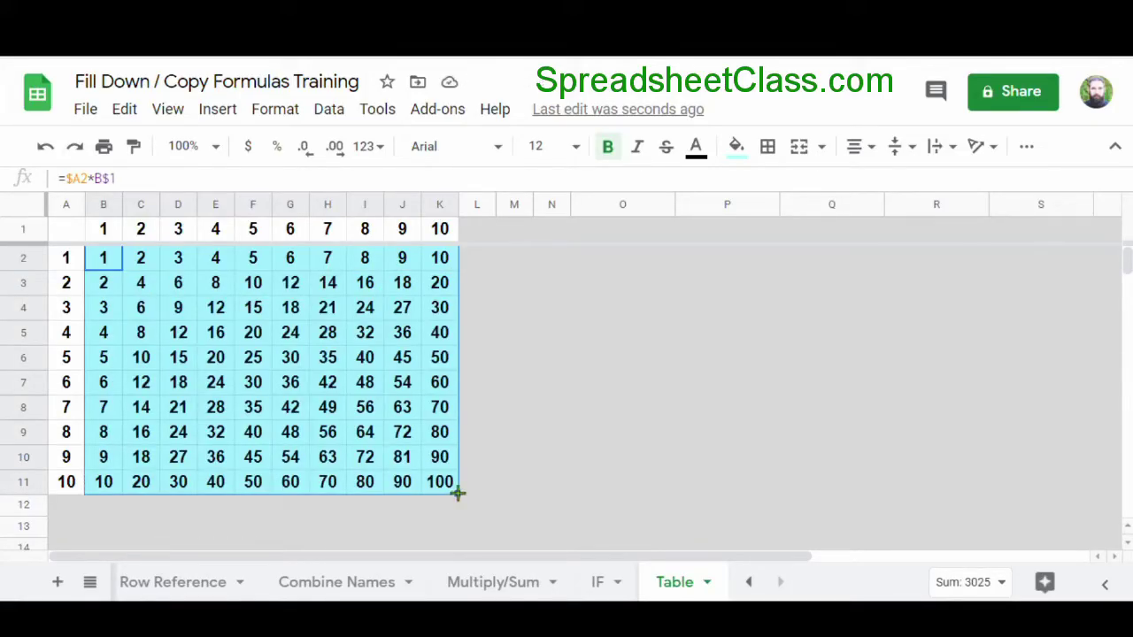
pyautogui.click(476, 493)
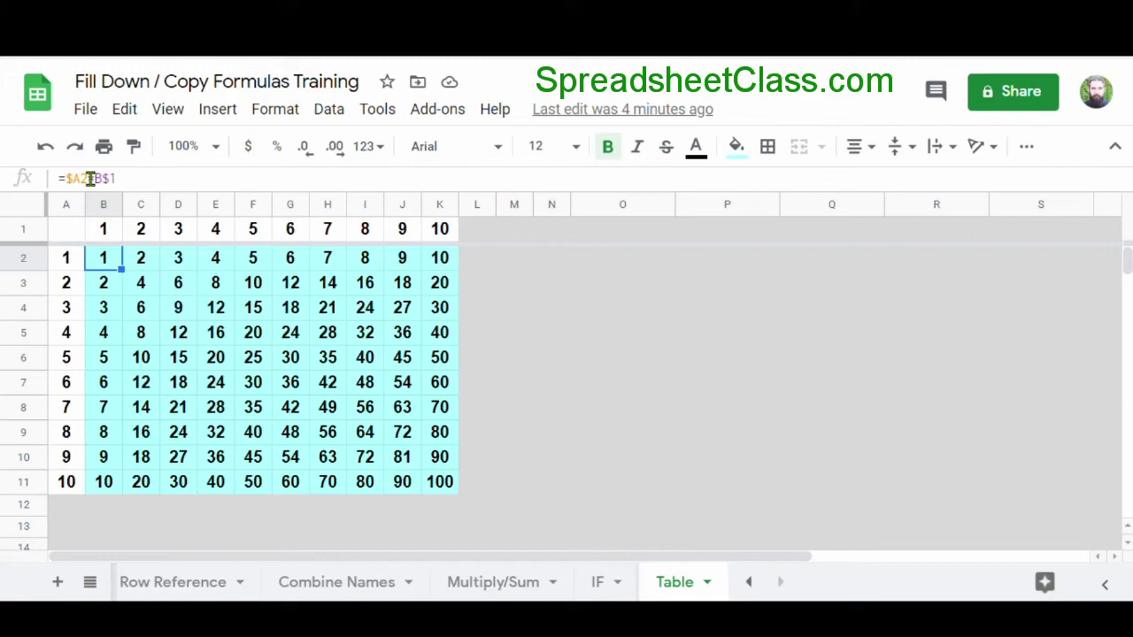
pyautogui.click(510, 310)
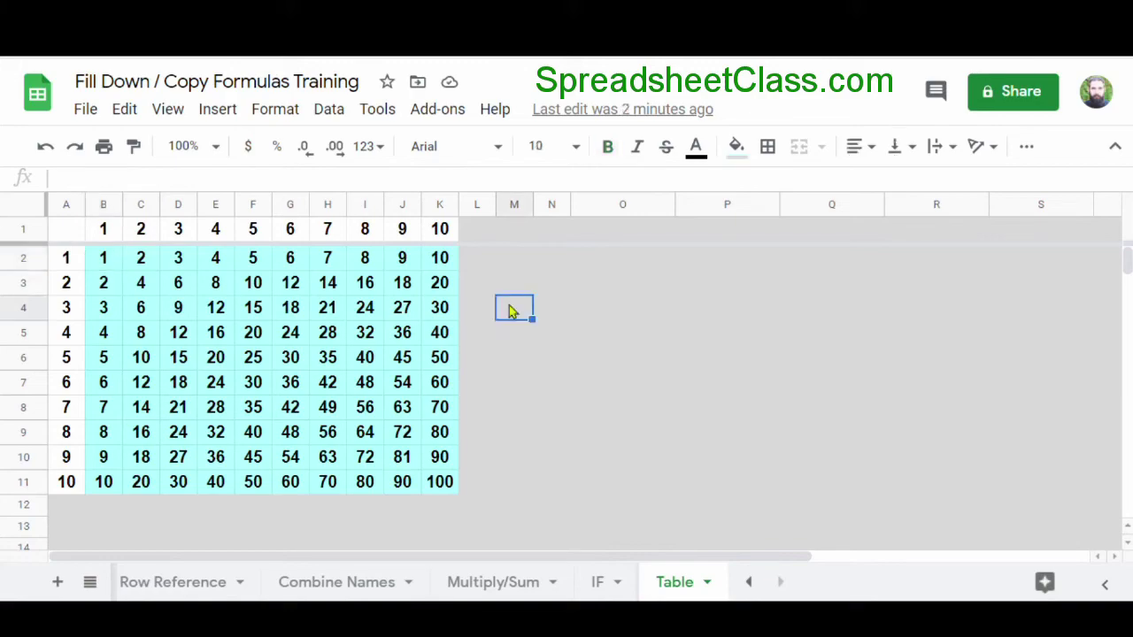